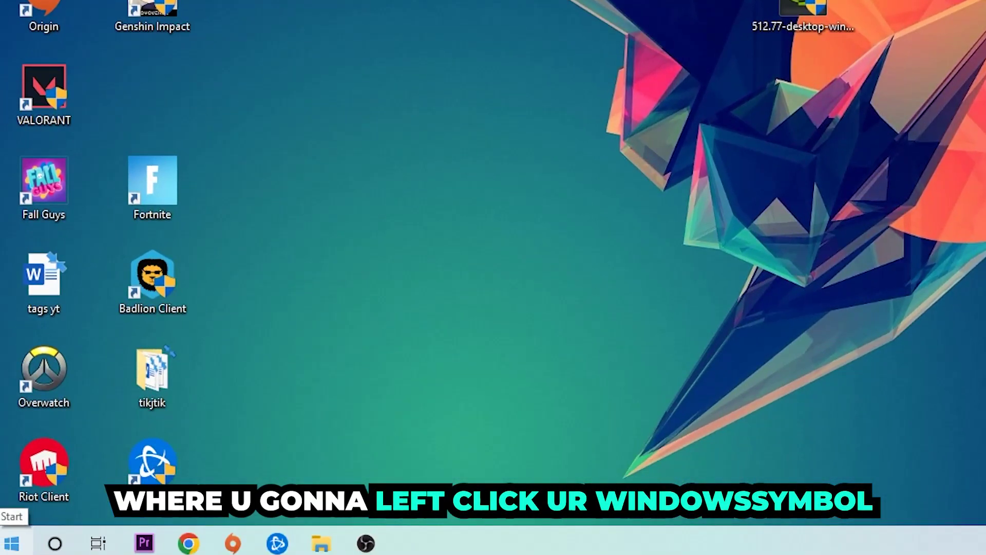
Bring up the Start menu to search for Windows Defender Firewall.
{"action": "left_click", "coordinate": [13, 544]}
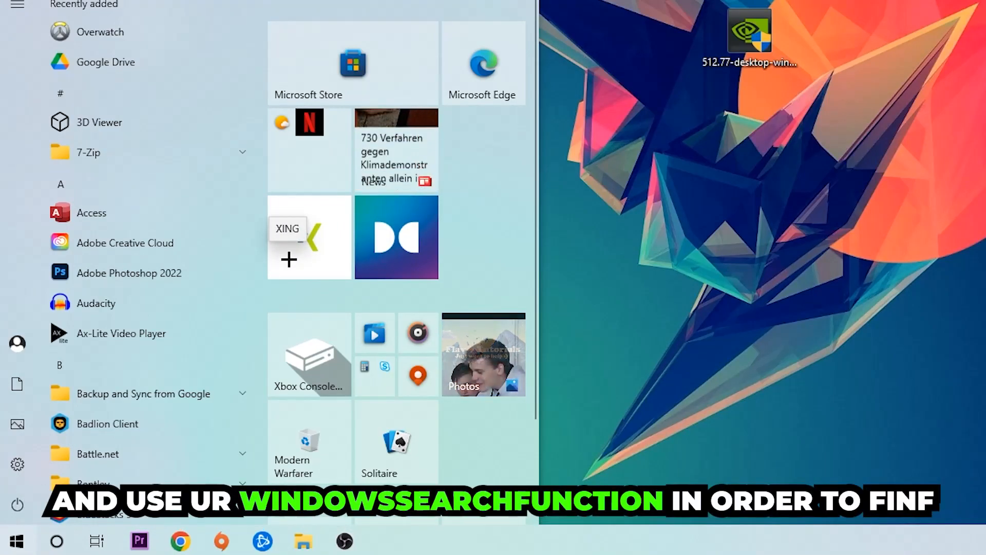
{"action": "type", "text": "wind"}
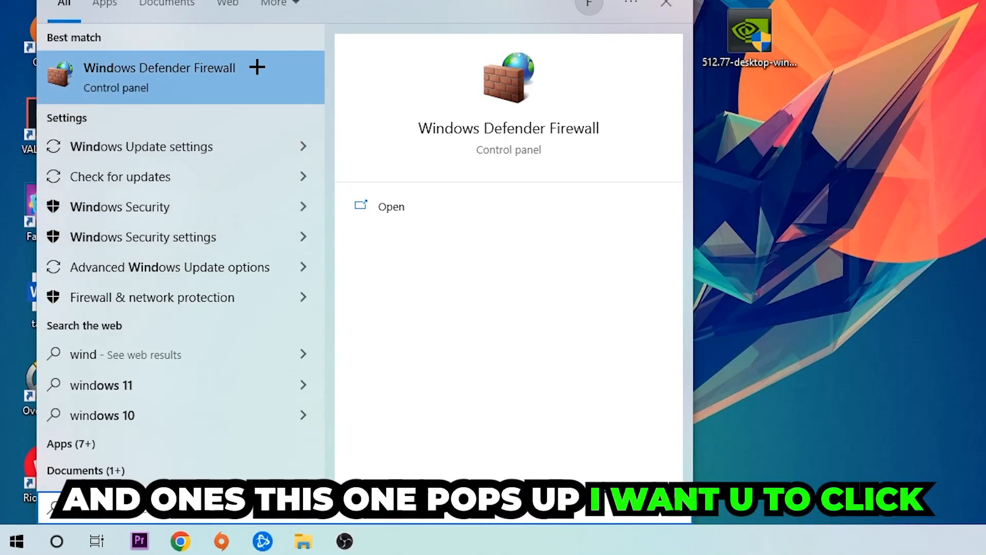
Reach the Allowed apps page and unlock it with Change settings.
{"action": "left_click", "coordinate": [248, 97]}
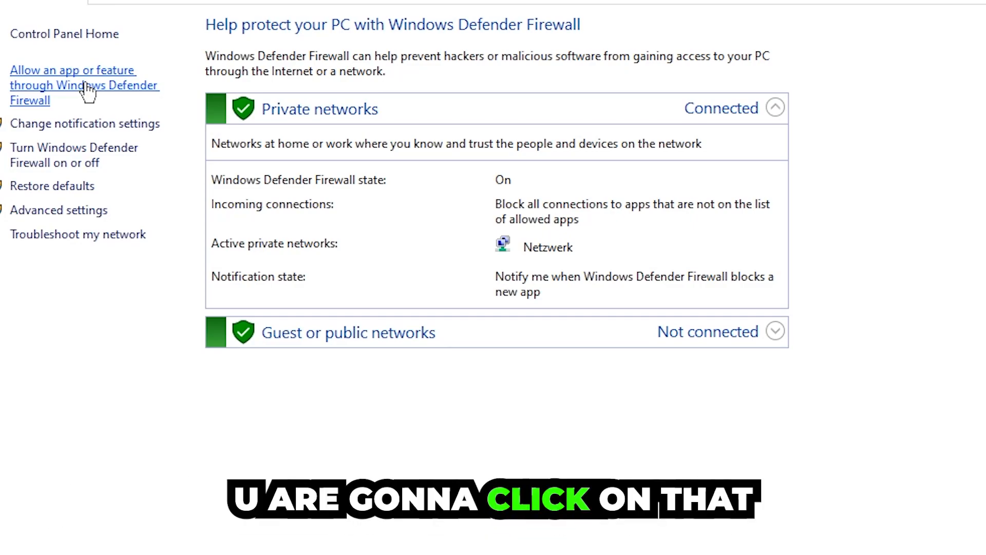
{"action": "left_click", "coordinate": [86, 89]}
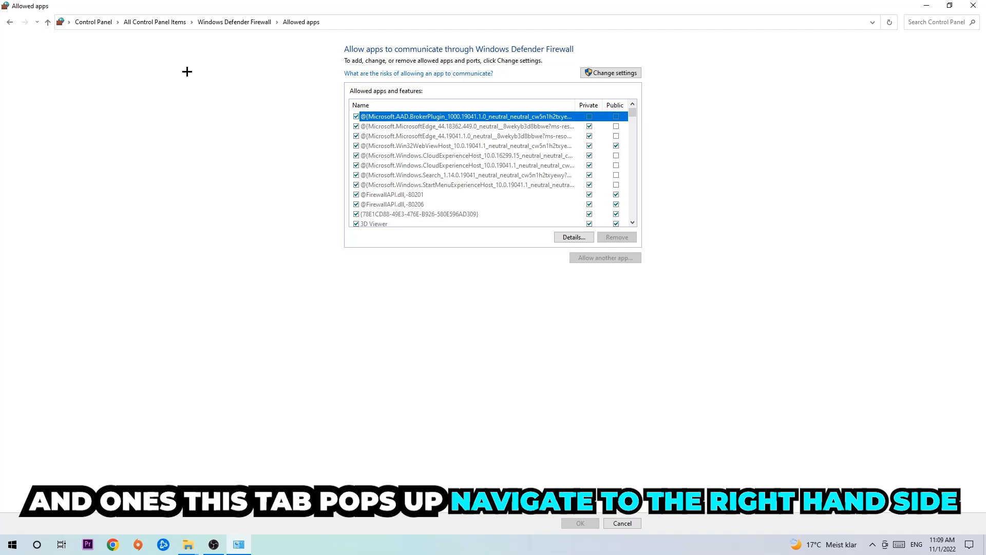
{"action": "left_click", "coordinate": [610, 72]}
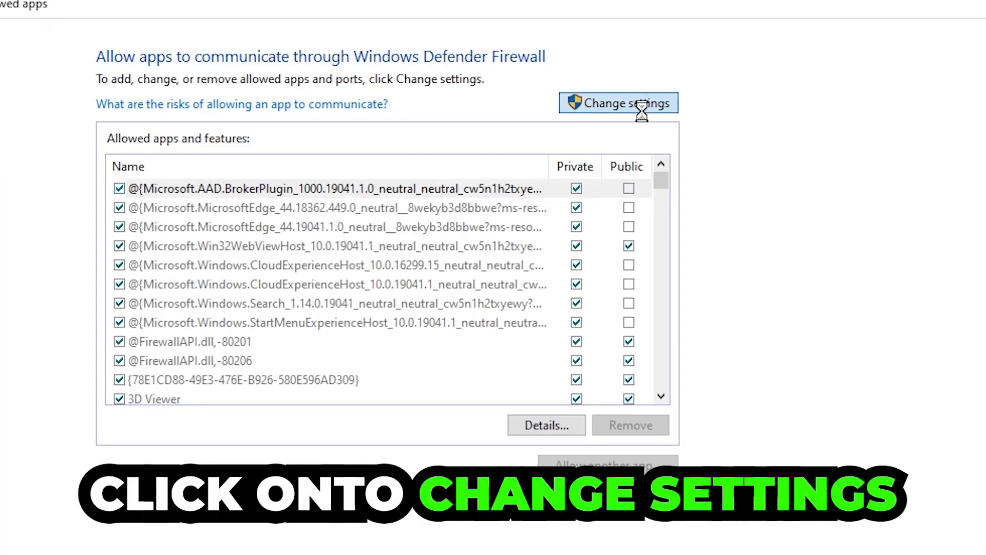
{"action": "left_click", "coordinate": [642, 108]}
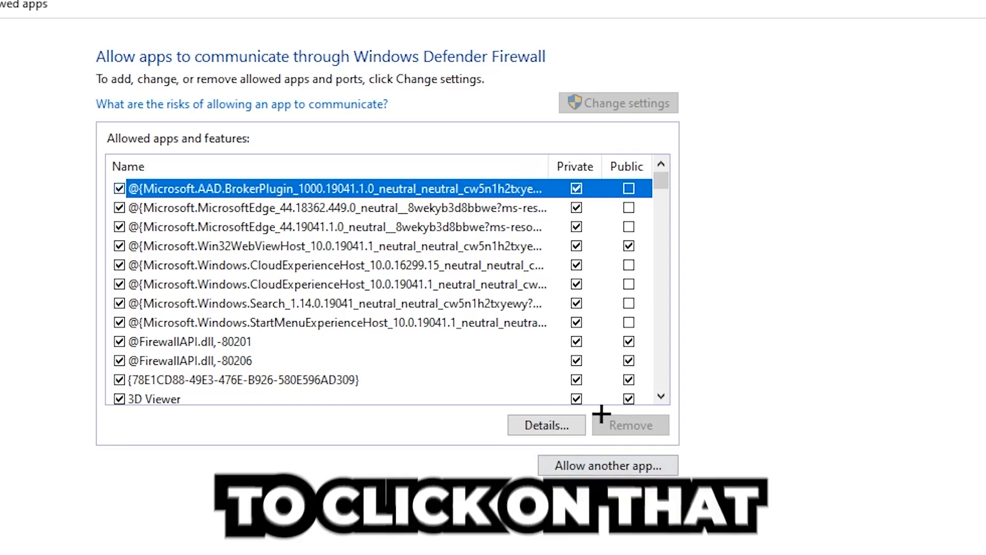
{"action": "left_click", "coordinate": [608, 465]}
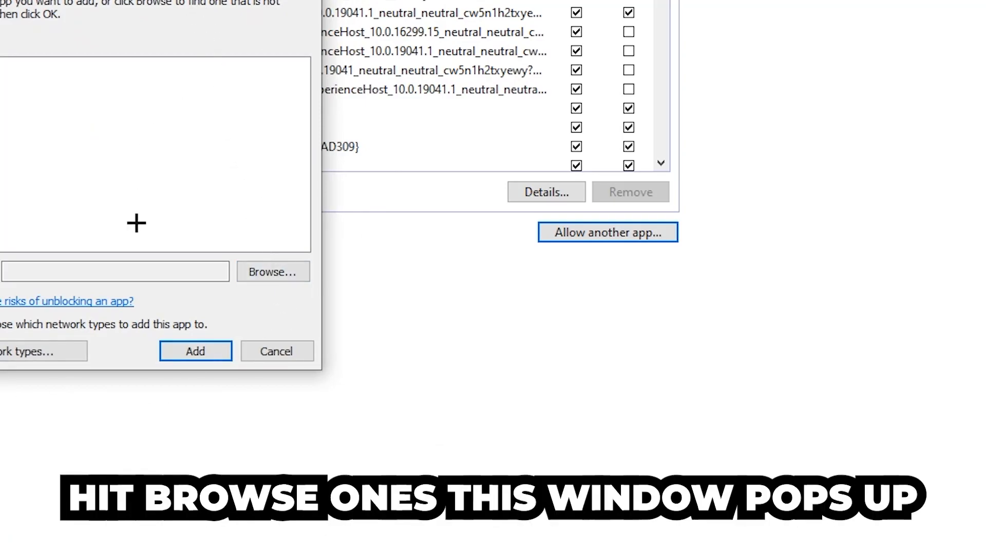
{"action": "left_click", "coordinate": [272, 271]}
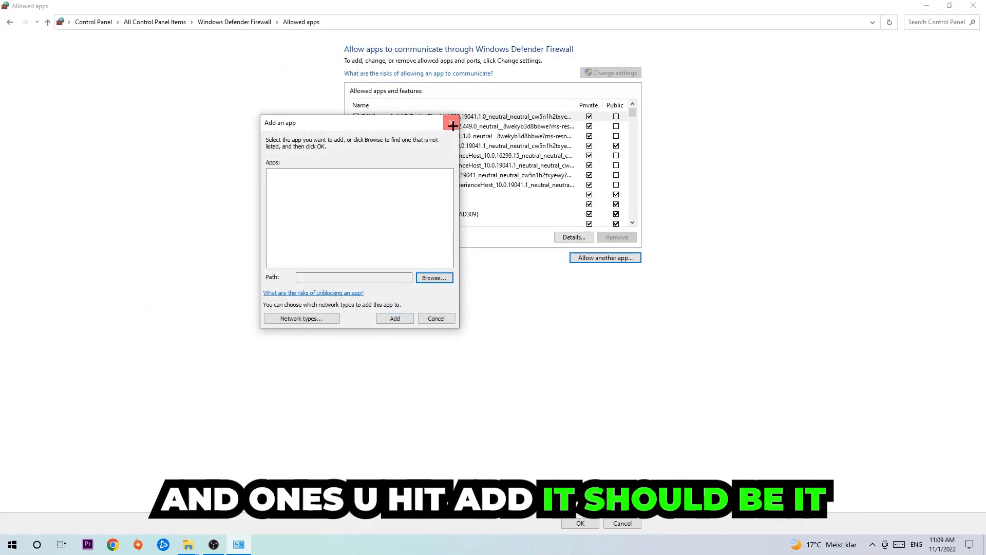
{"action": "left_click", "coordinate": [450, 121]}
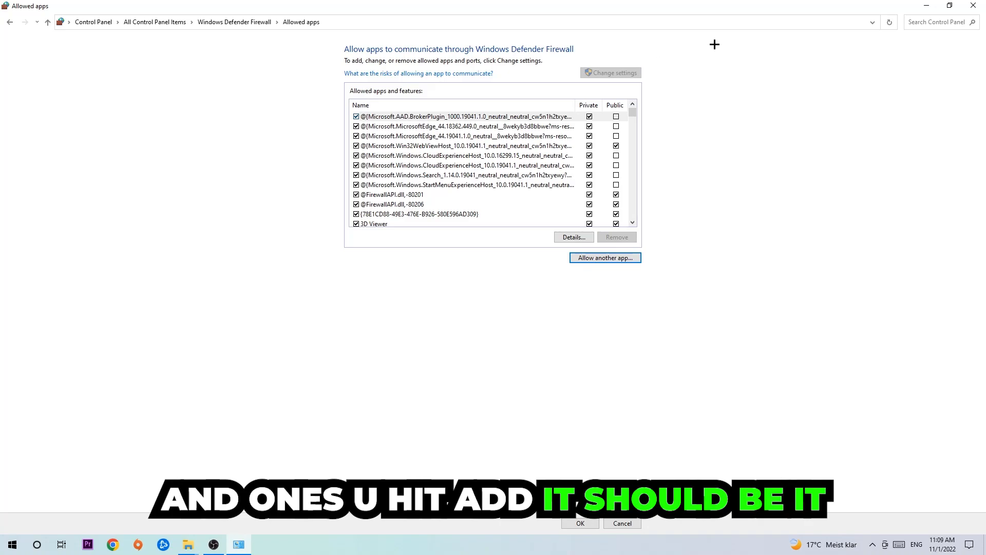